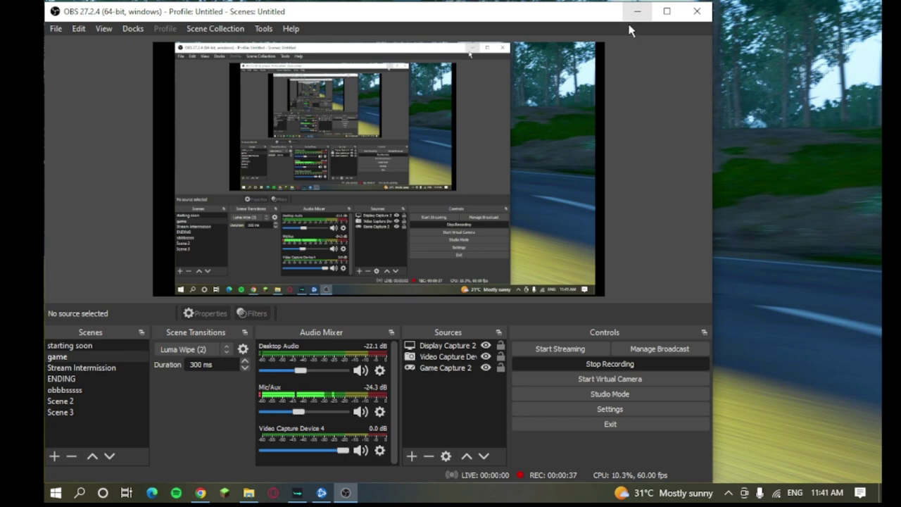
Switch to Chrome and open the Fly Away Simulation downloads page at flyawaysimulation.com/downloads.html.
left_click(636, 364)
left_click(823, 357)
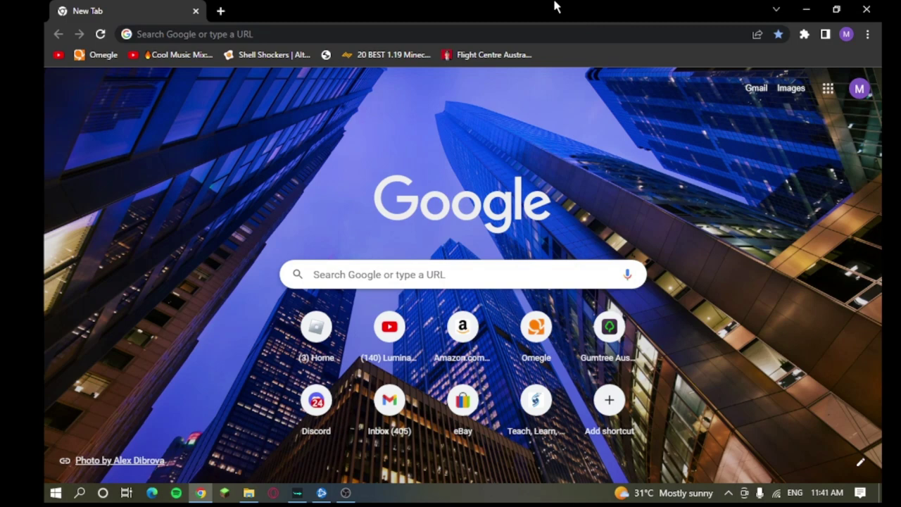
left_click(506, 34)
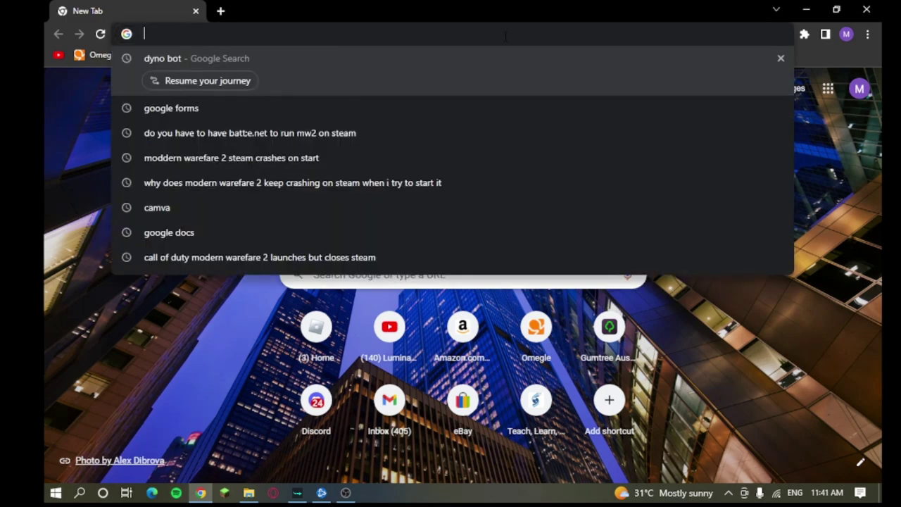
type("flyawa")
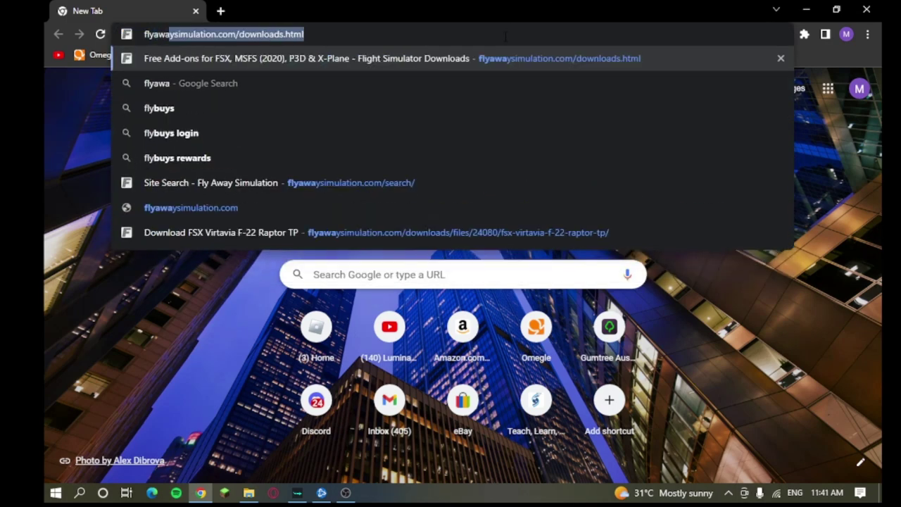
key("Return")
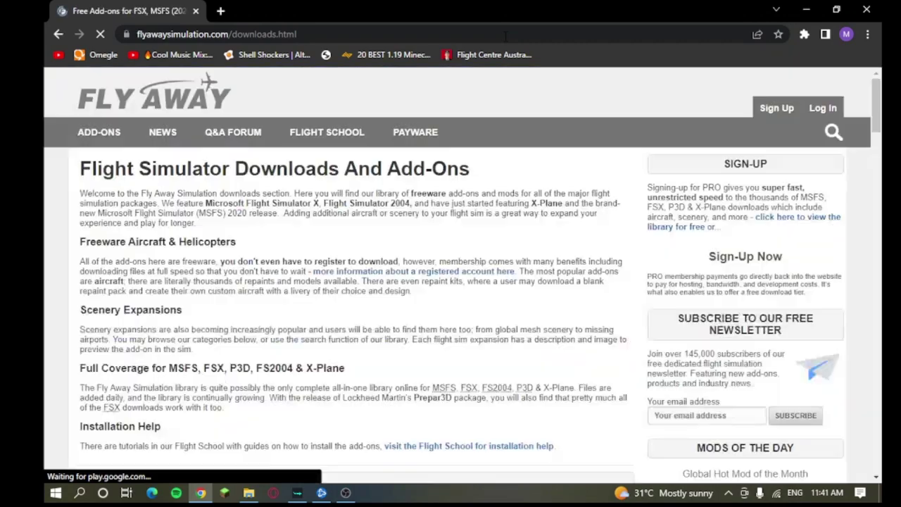
Open the Military category in the Microsoft Flight Simulator X section of the downloads page.
scroll(567, 224, "down", 3)
scroll(564, 224, "down", 5)
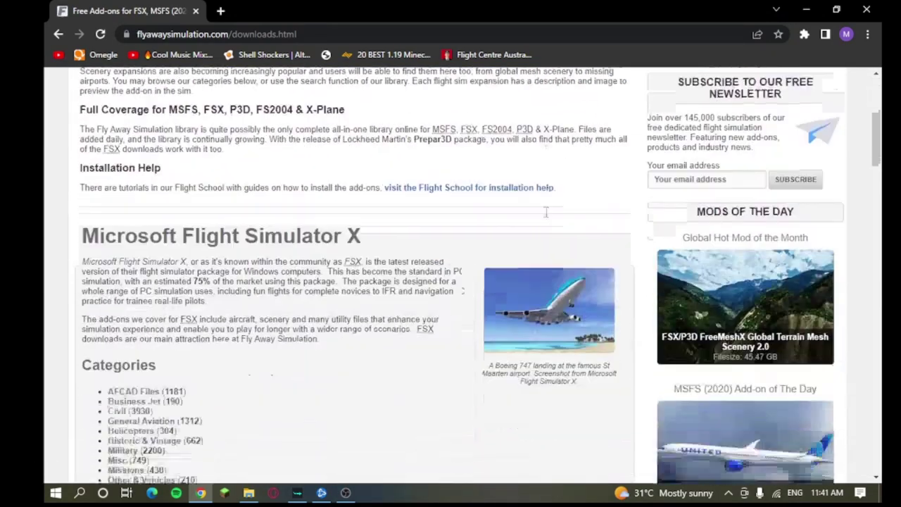
scroll(482, 216, "up", 3)
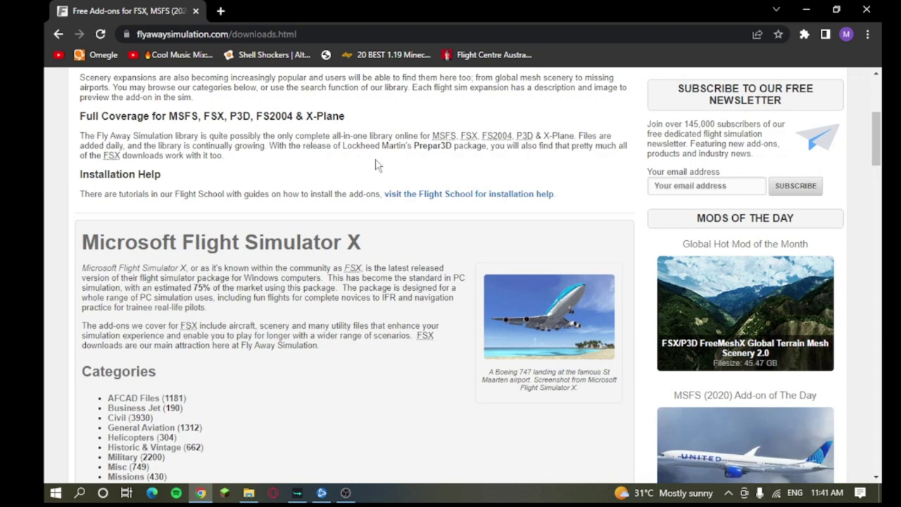
scroll(368, 147, "down", 1)
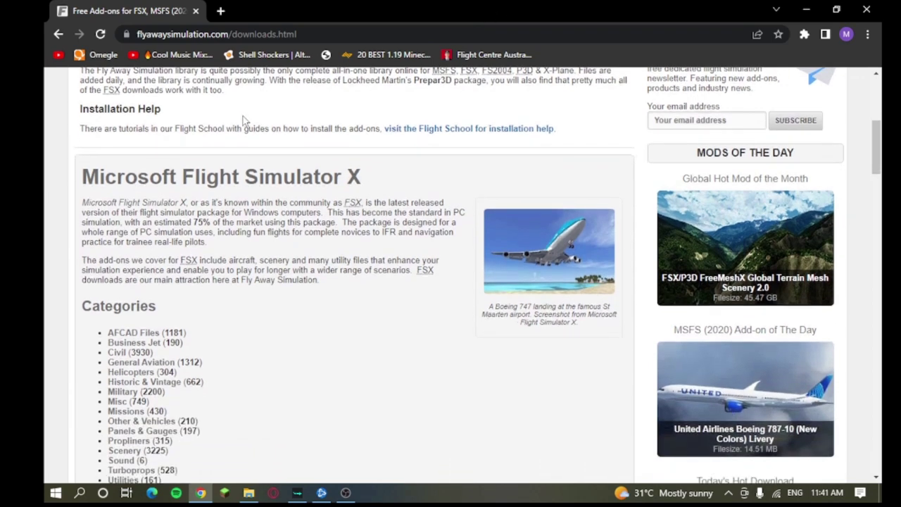
scroll(278, 196, "down", 1)
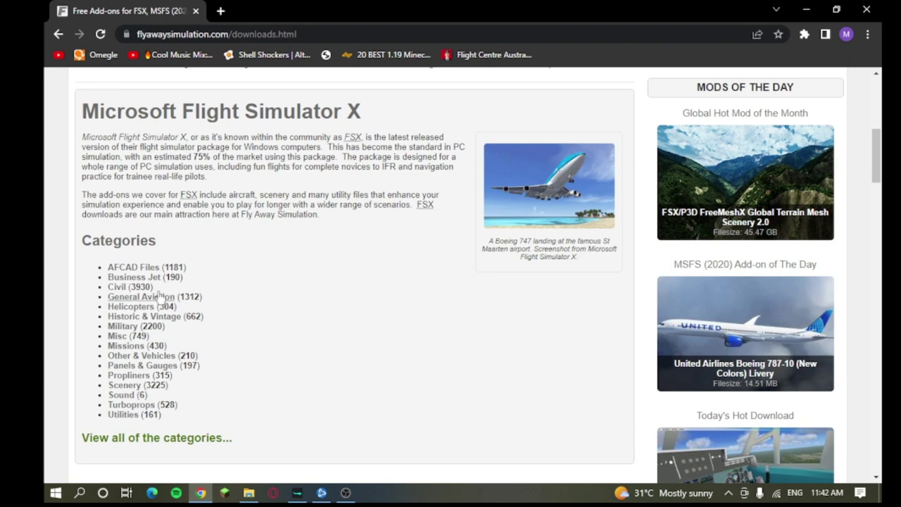
left_click(125, 330)
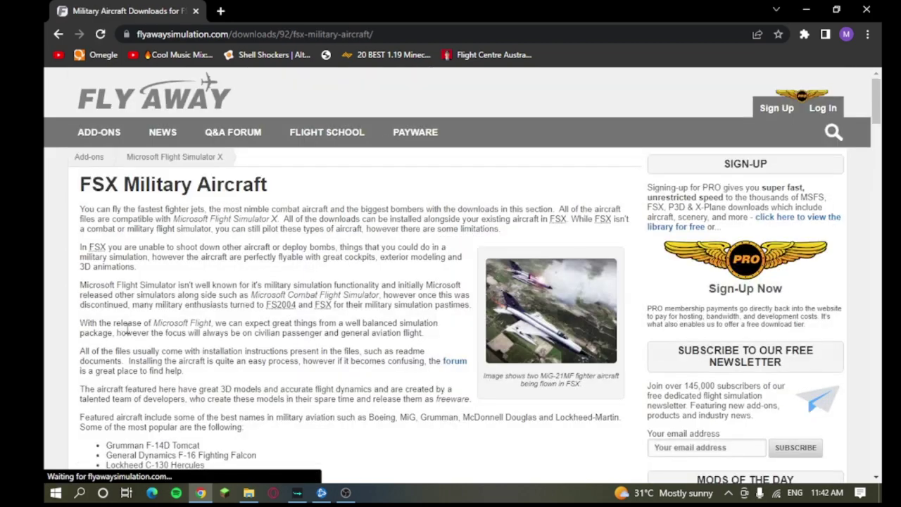
Browse the FSX military aircraft add-ons and open the North American F-86F Sabre page.
scroll(399, 256, "down", 5)
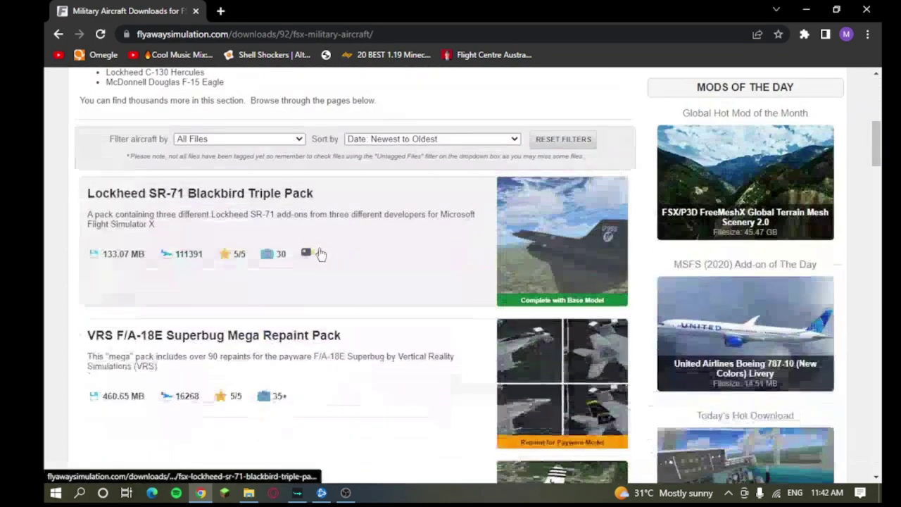
scroll(521, 278, "down", 1)
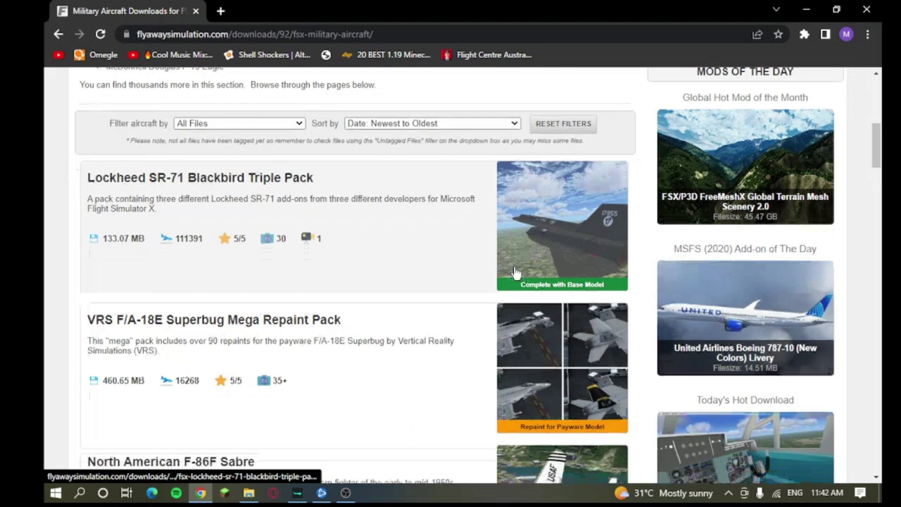
scroll(512, 275, "down", 2)
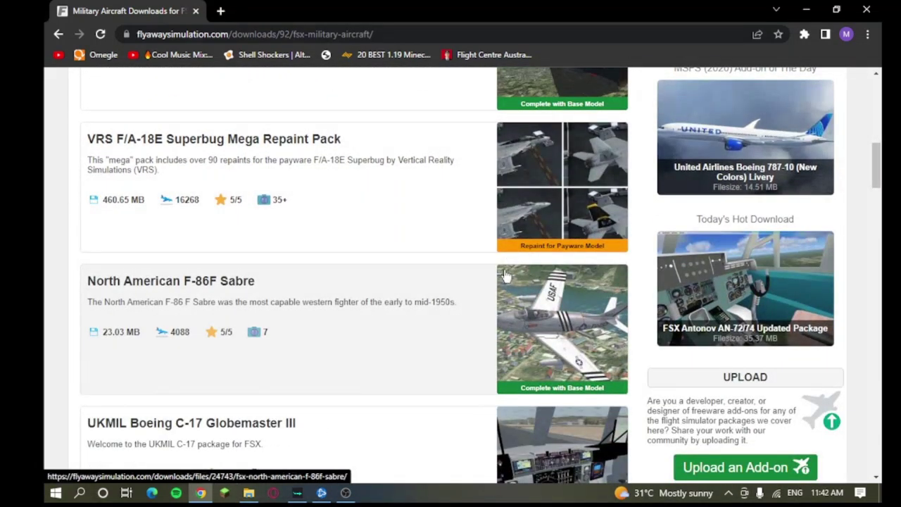
scroll(506, 276, "down", 4)
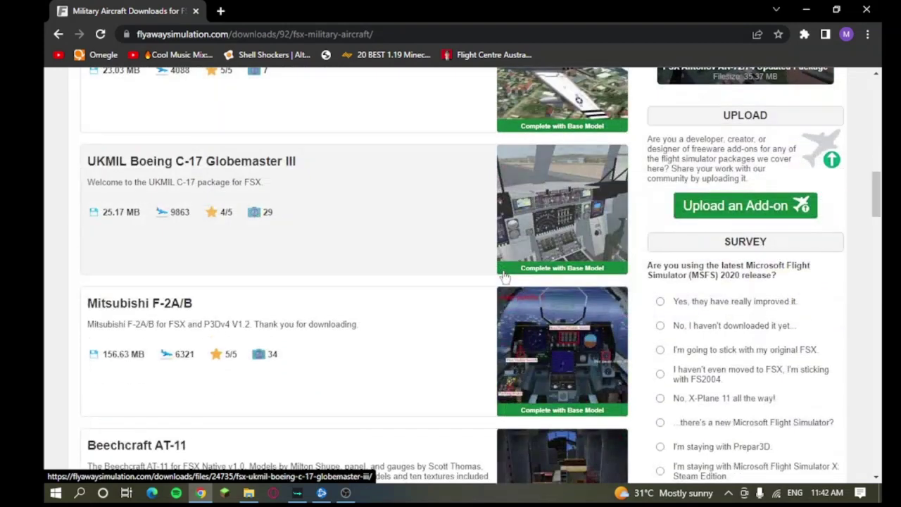
scroll(495, 281, "up", 2)
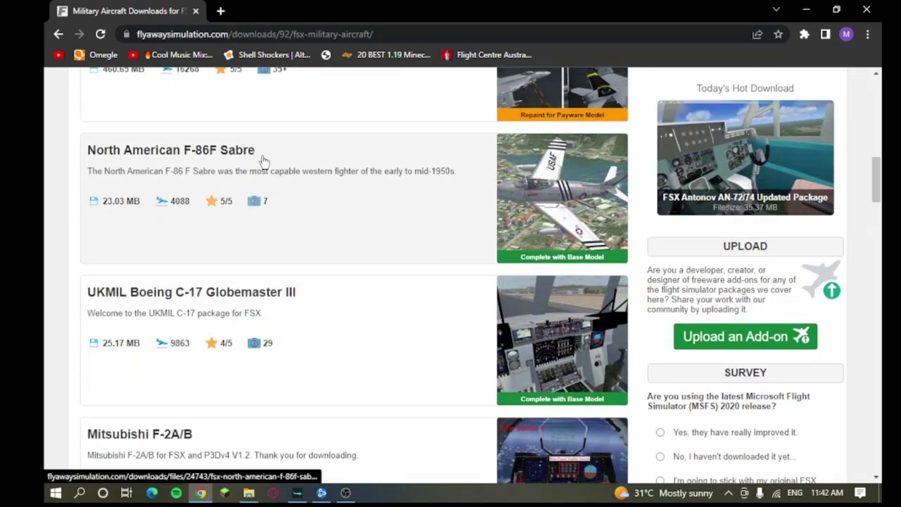
left_click(261, 159)
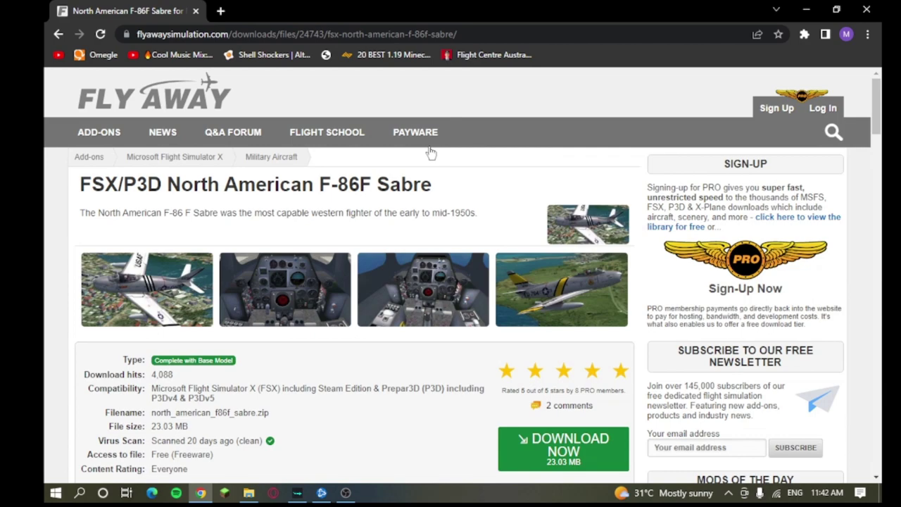
Review the F-86F Sabre's file details and installation notes, and request its download.
scroll(364, 221, "down", 2)
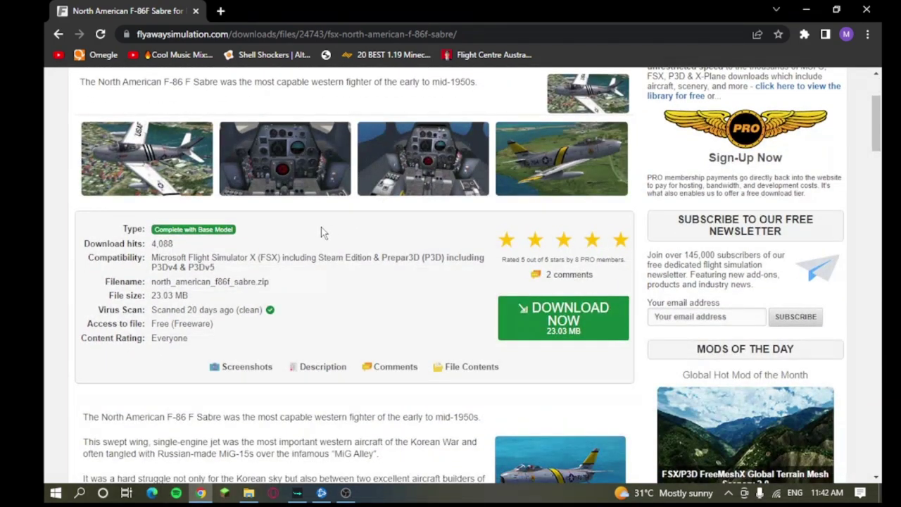
scroll(311, 241, "down", 4)
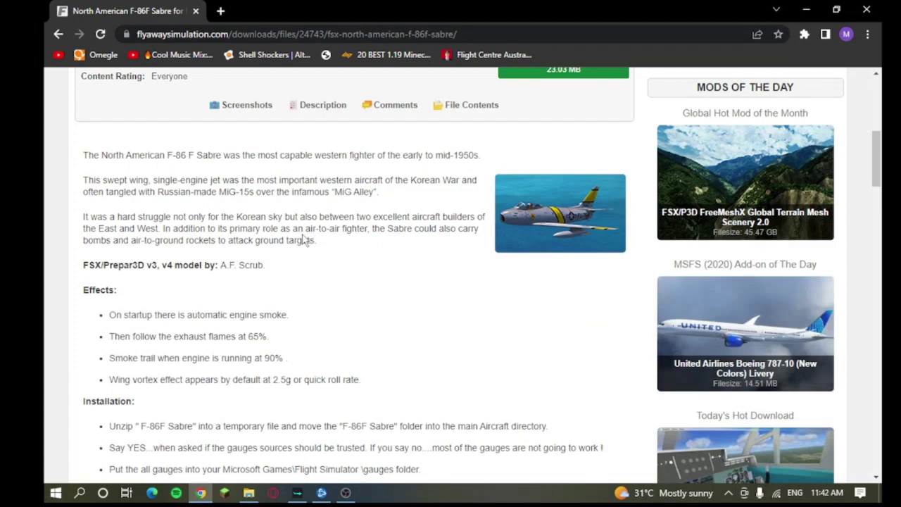
scroll(296, 247, "down", 1)
scroll(289, 247, "up", 2)
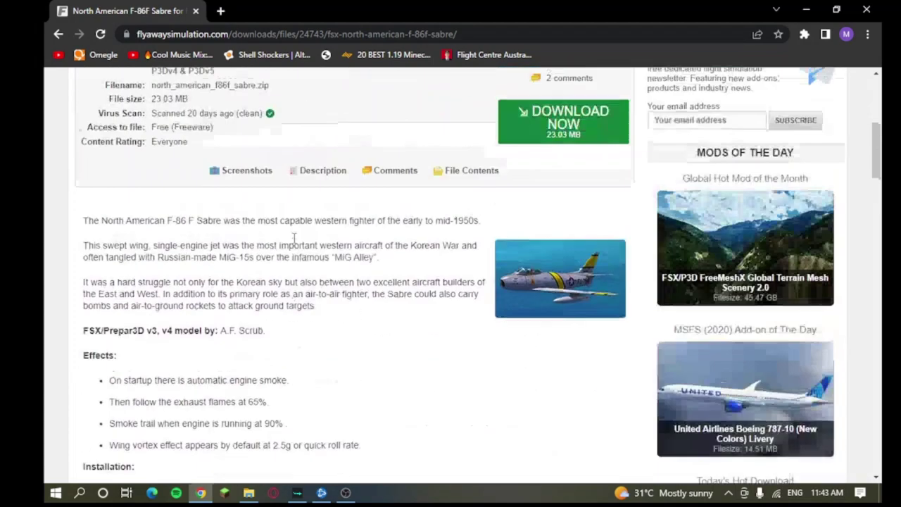
scroll(294, 244, "up", 1)
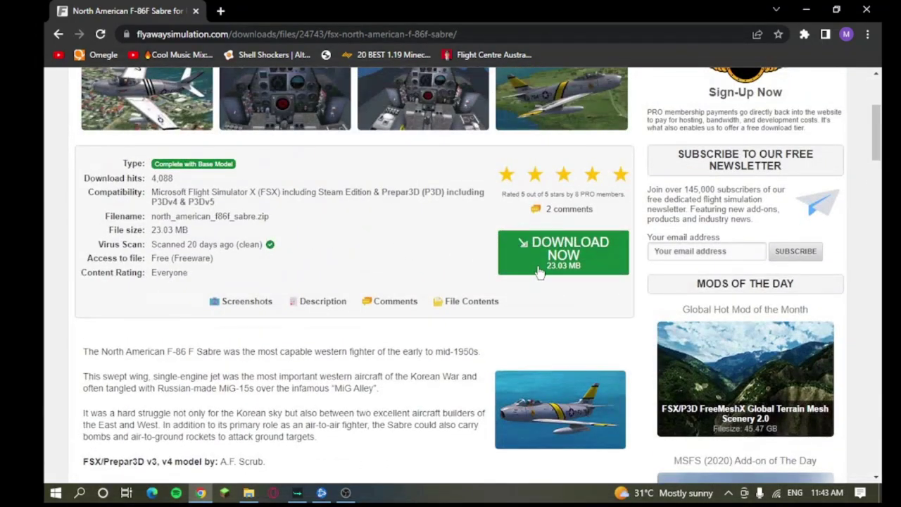
left_click(556, 268)
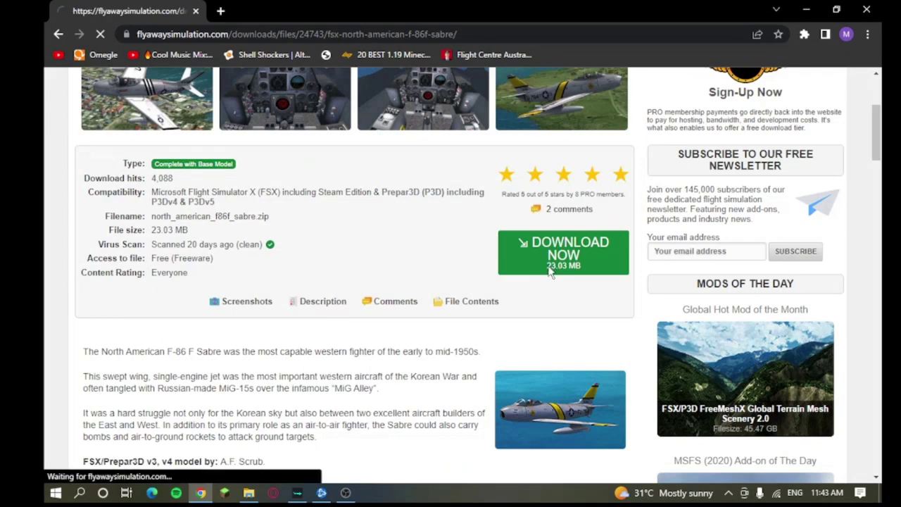
Compare the PRO and free download options and start the free download of the F-86F Sabre zip file.
scroll(521, 296, "down", 3)
scroll(512, 271, "down", 3)
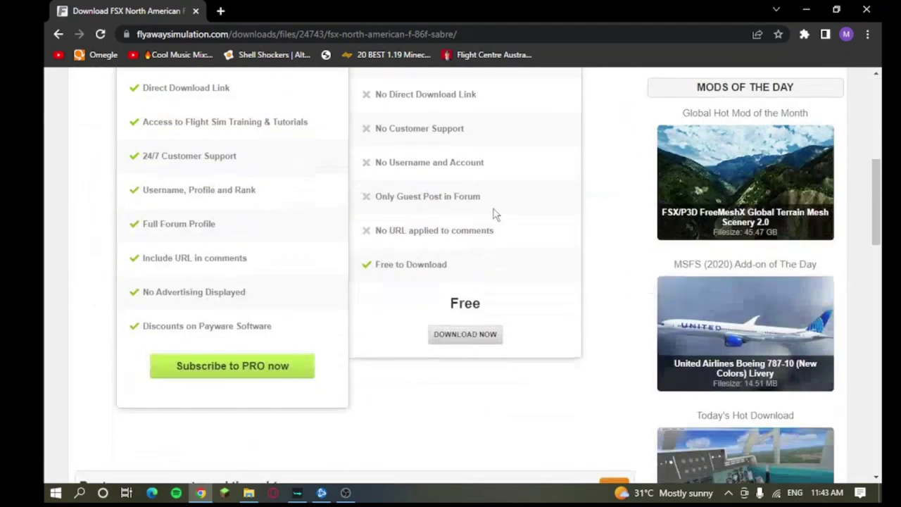
scroll(495, 211, "up", 4)
scroll(137, 241, "down", 4)
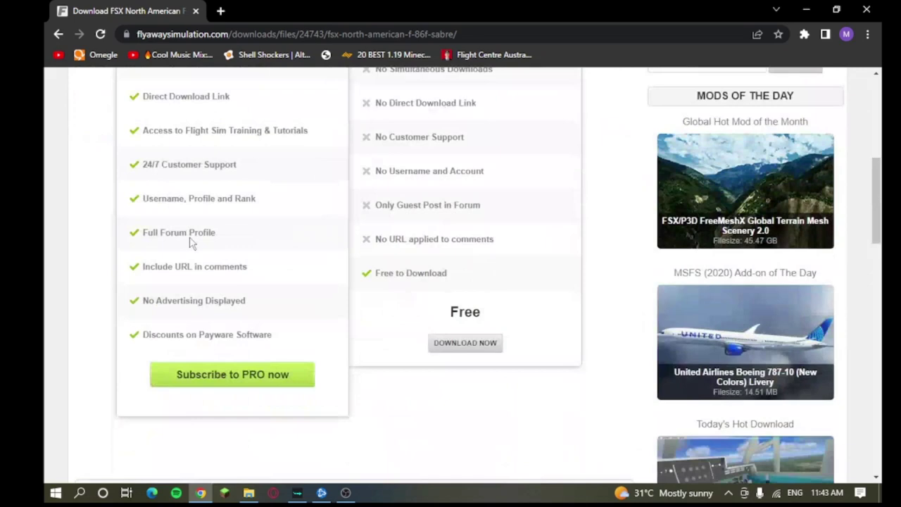
left_click(469, 342)
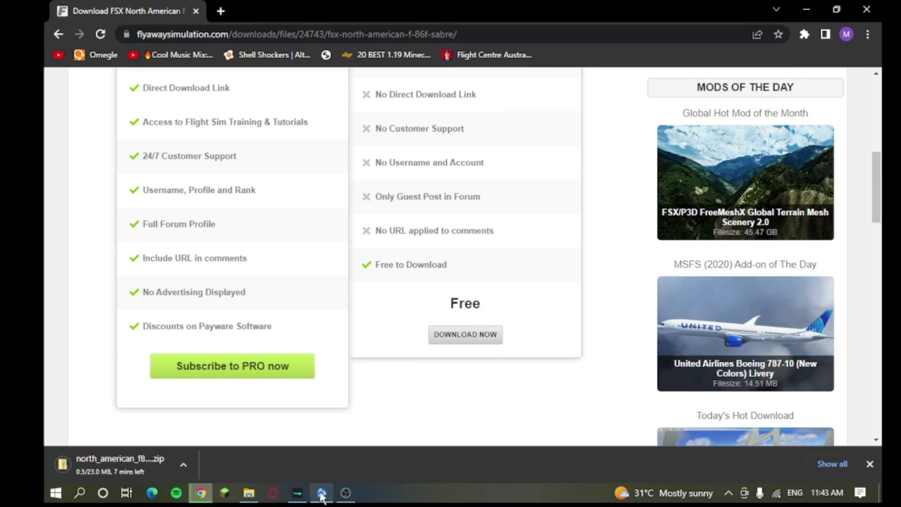
left_click(346, 493)
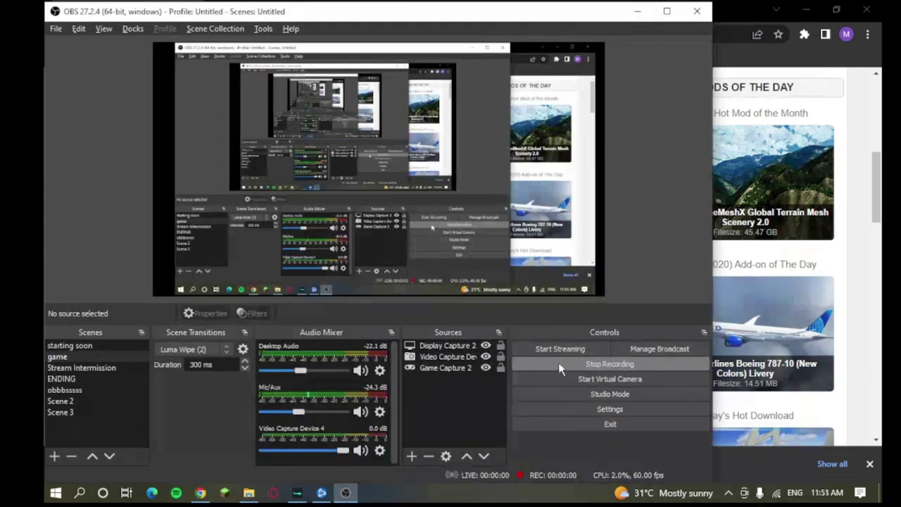
left_click(862, 122)
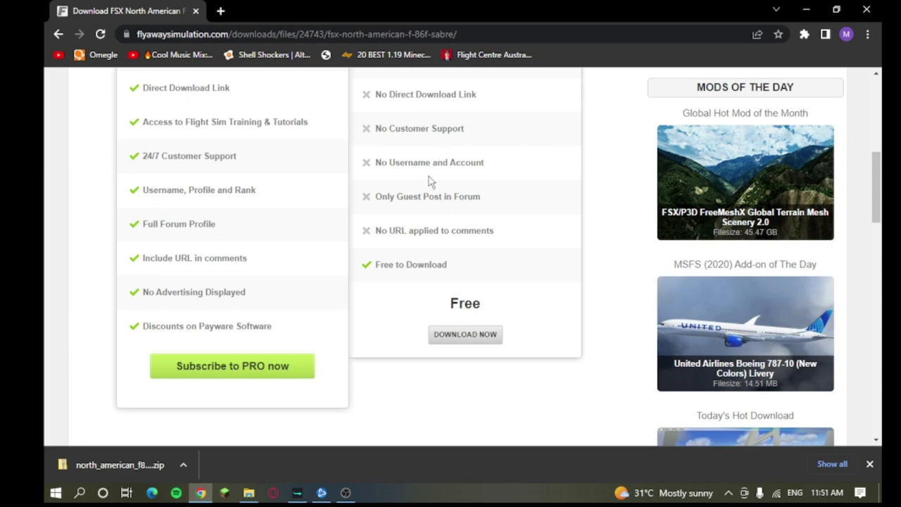
Switch to Steam and select Microsoft Flight Simulator X: Steam Edition in the game library.
key("alt+Tab")
key("alt+Tab")
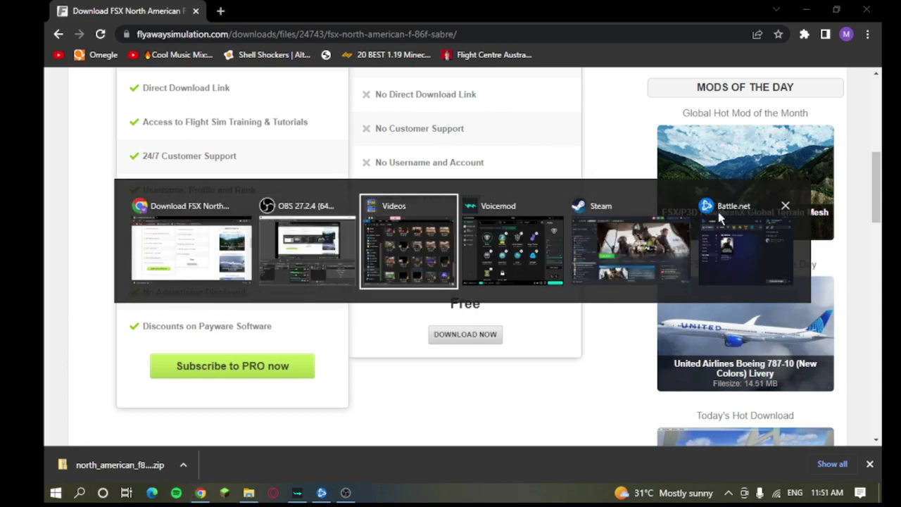
left_click(634, 243)
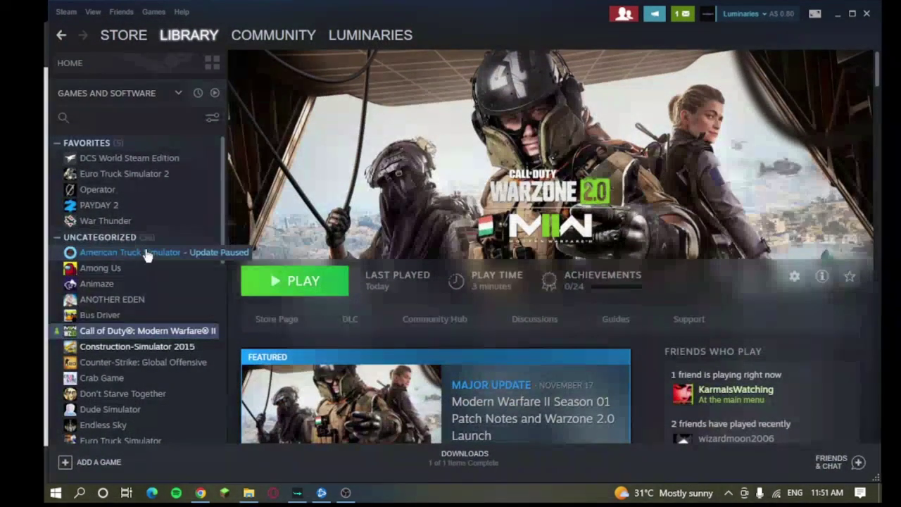
scroll(148, 255, "down", 3)
scroll(148, 255, "down", 3)
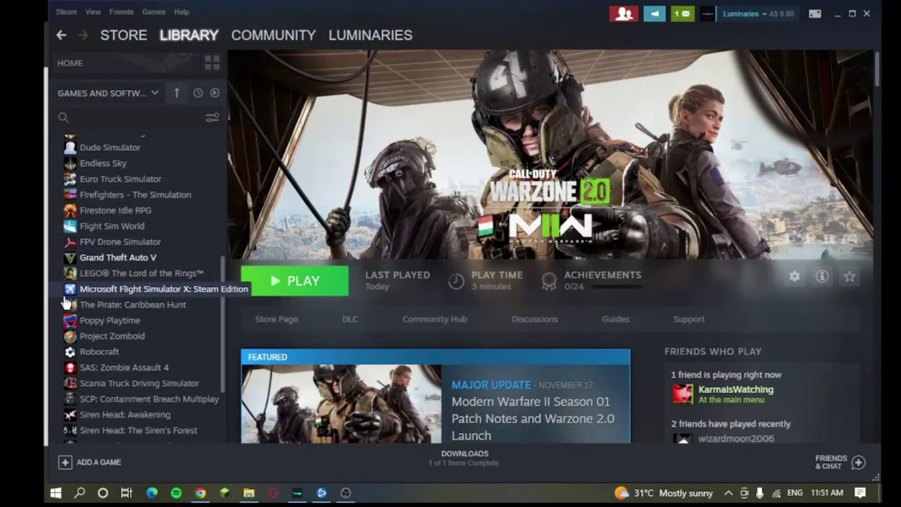
left_click(124, 292)
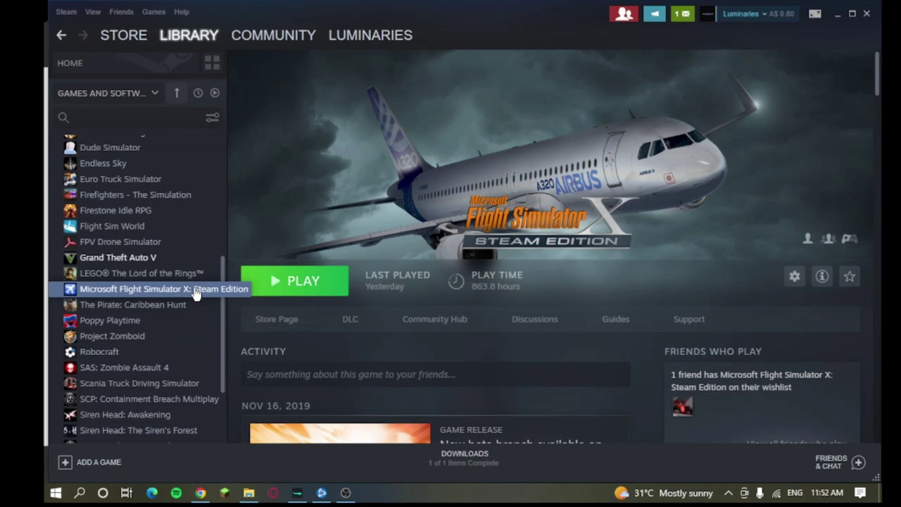
Open the game's local files properties and browse to its FSX installation folder.
right_click(196, 293)
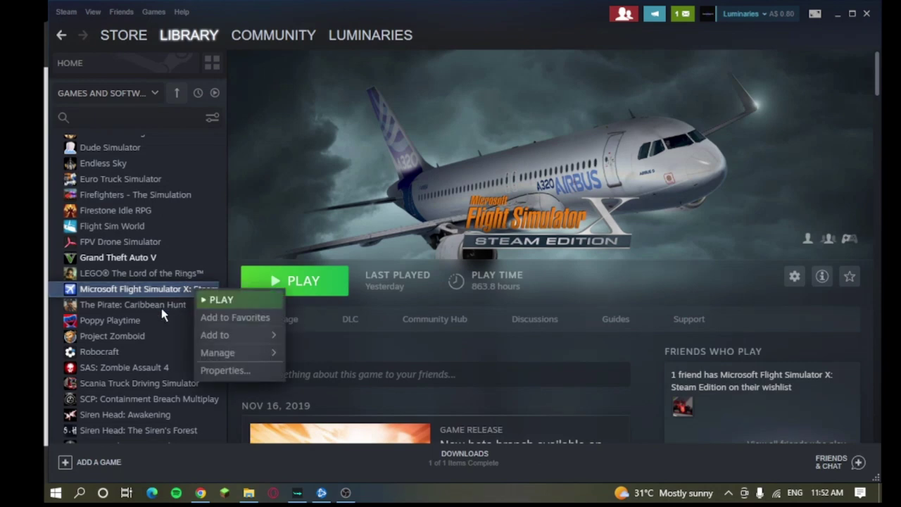
left_click(223, 376)
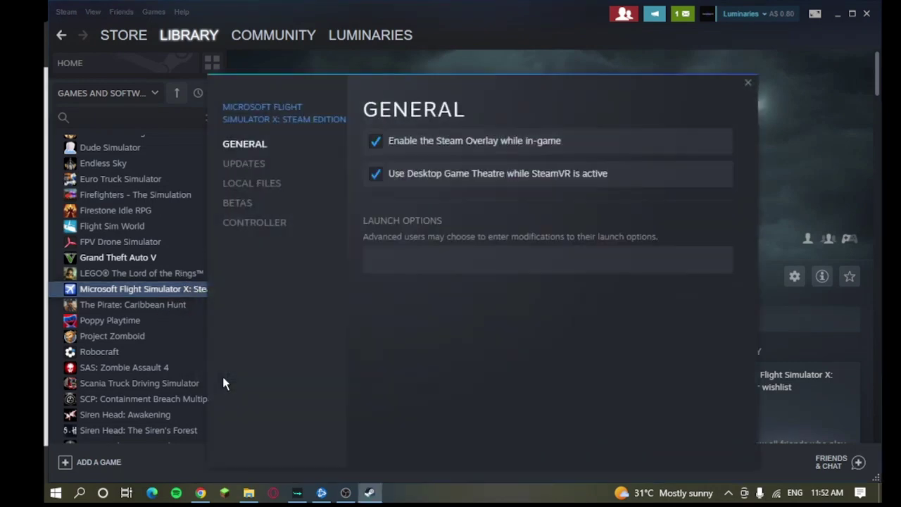
left_click(251, 183)
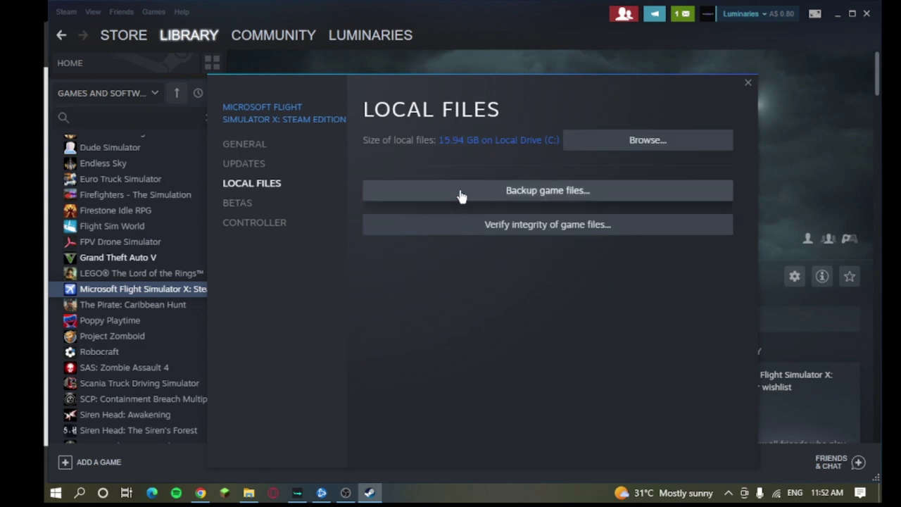
left_click(595, 145)
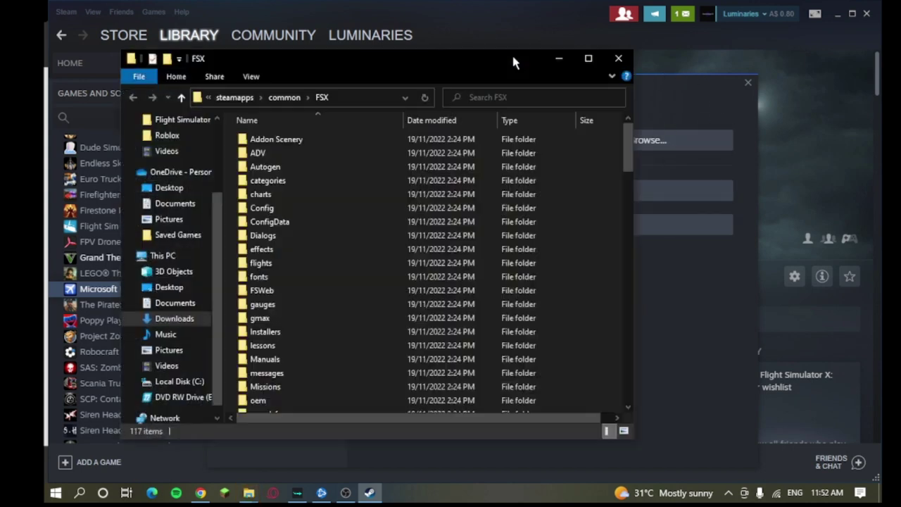
Open the SimObjects folder inside the FSX installation folder and move its window aside.
left_click(521, 59)
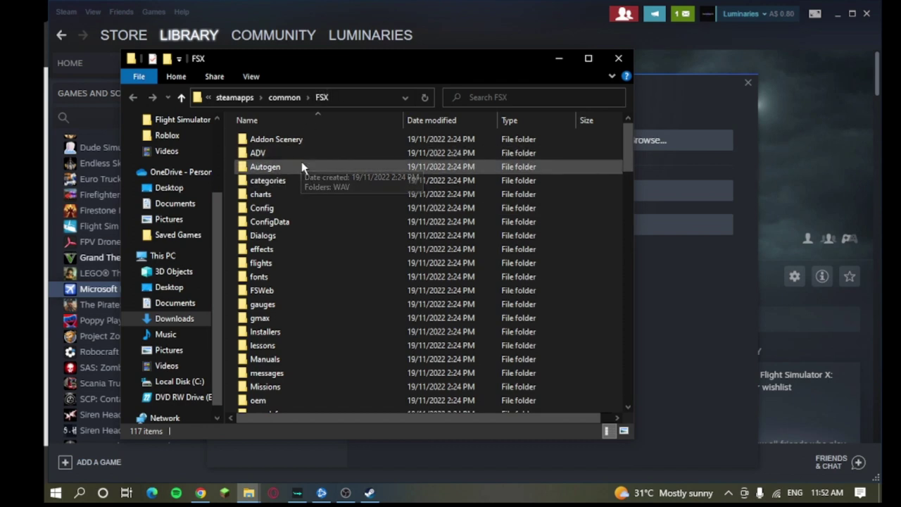
scroll(291, 243, "down", 1)
scroll(285, 260, "down", 2)
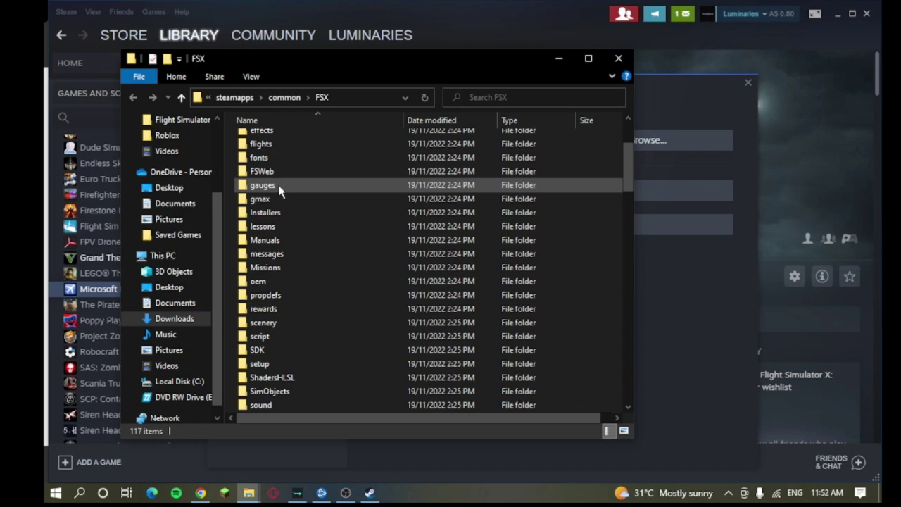
double_click(283, 392)
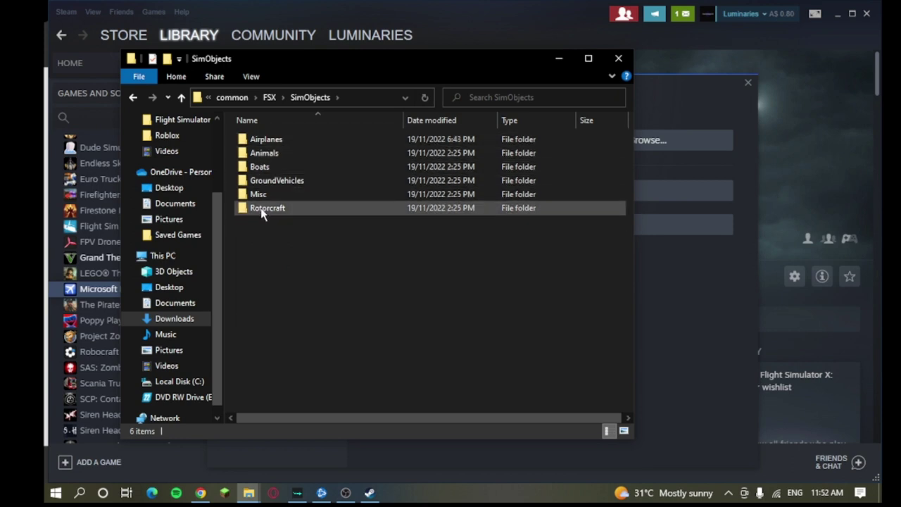
left_click_drag(251, 66, 465, 80)
Switch to Chrome and show the downloaded F-86F Sabre zip file in its folder.
left_click(203, 493)
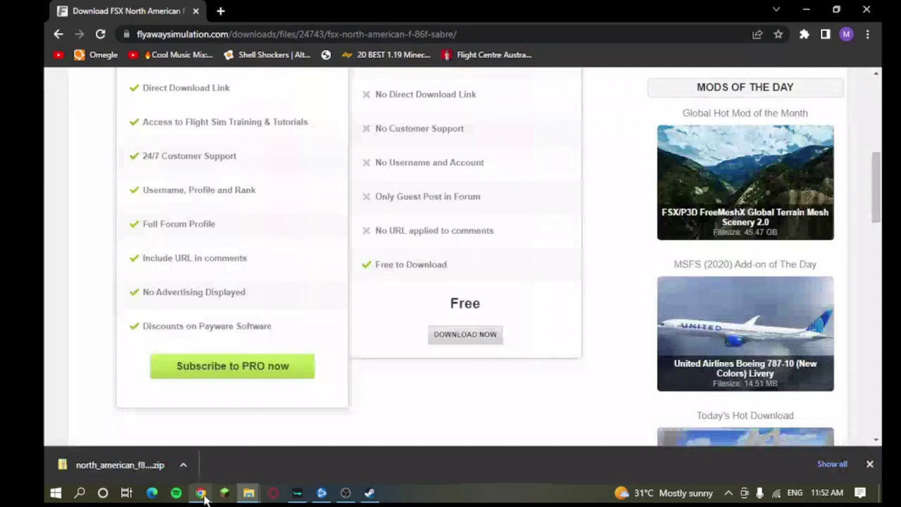
left_click(186, 465)
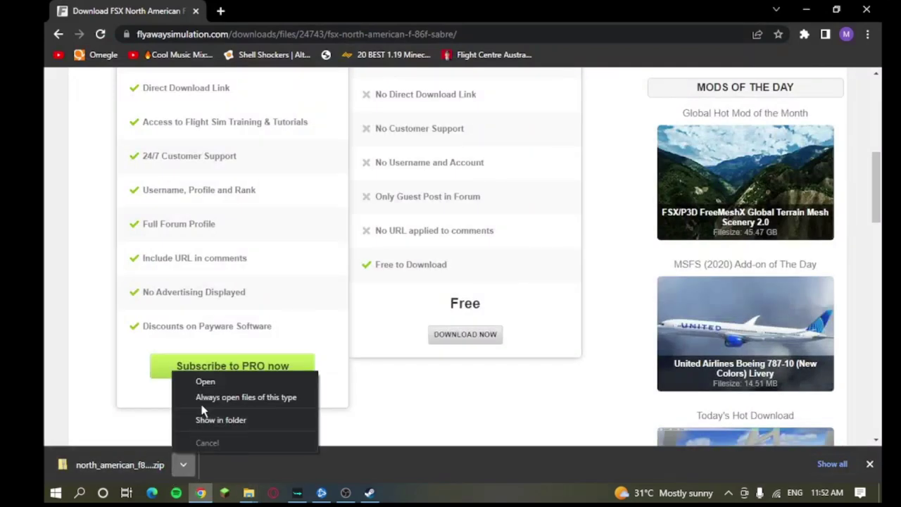
left_click(189, 419)
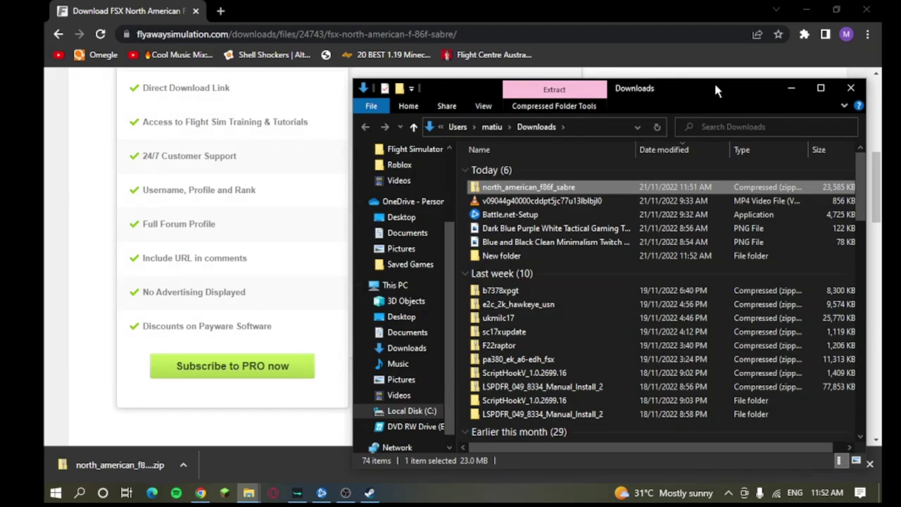
Arrange the Downloads and SimObjects windows side by side and open the Airplanes folder in SimObjects.
left_click_drag(715, 88, 44, 56)
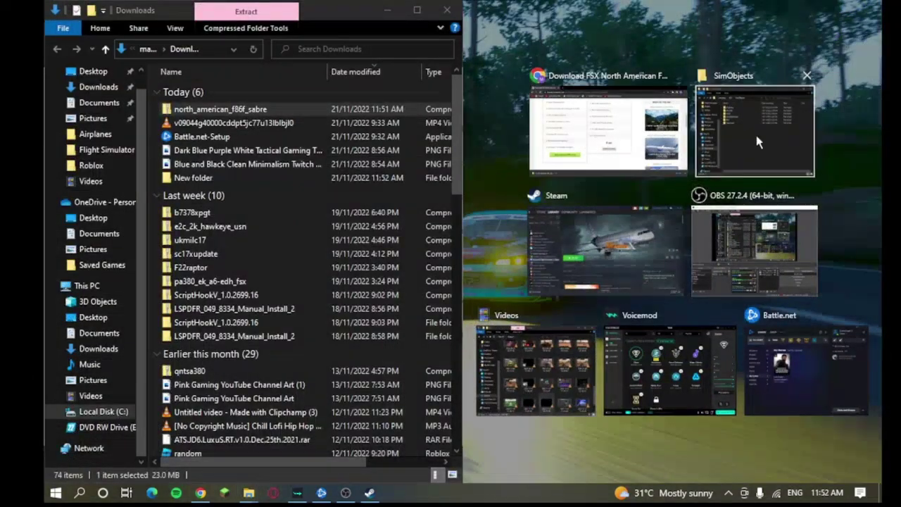
left_click(757, 135)
double_click(625, 95)
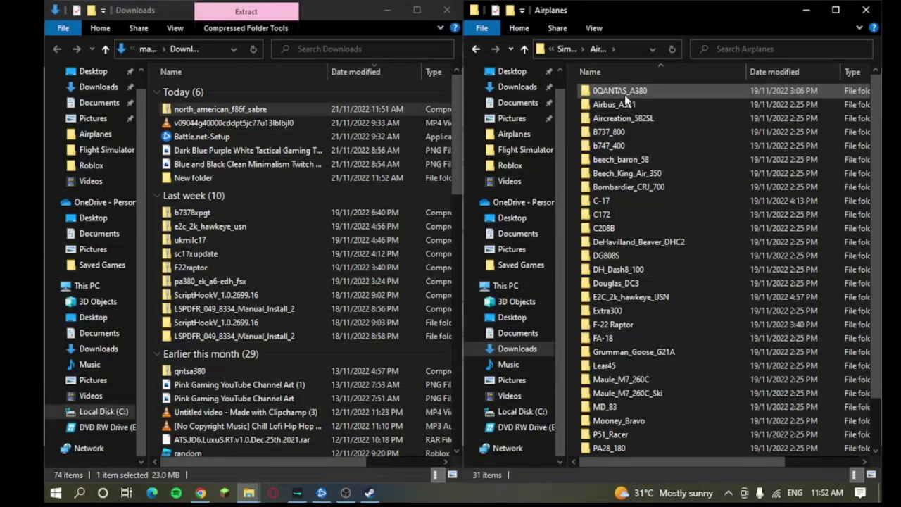
Inspect the contents of the north_american_f86f_sabre zip and copy its North_American_F86F_Sabre folder into the Airplanes folder.
double_click(238, 110)
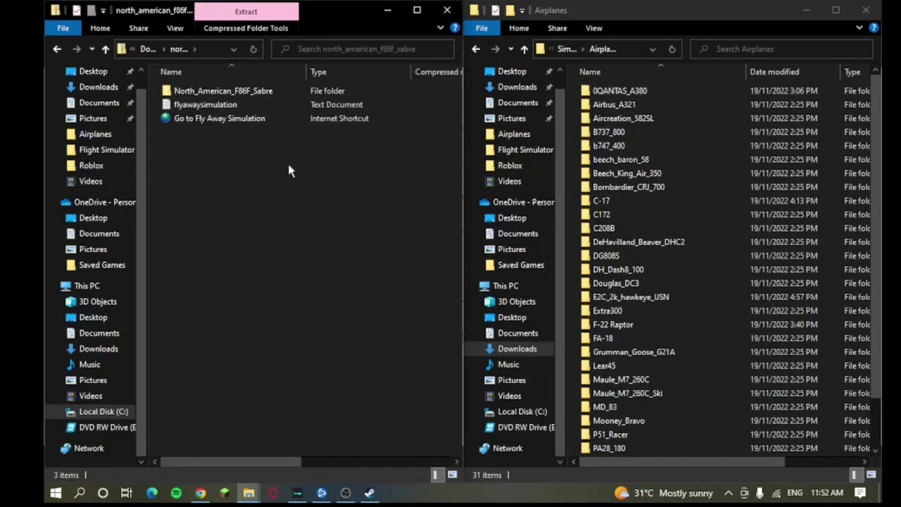
double_click(253, 94)
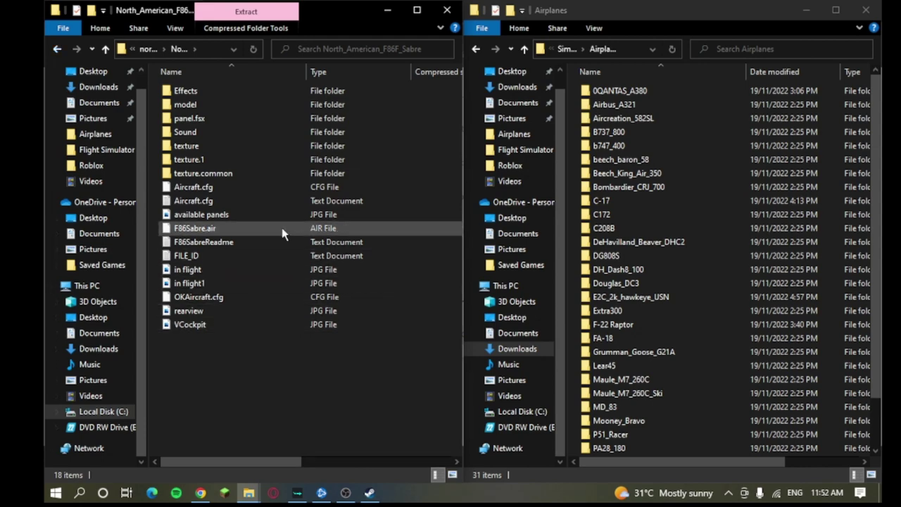
left_click(56, 49)
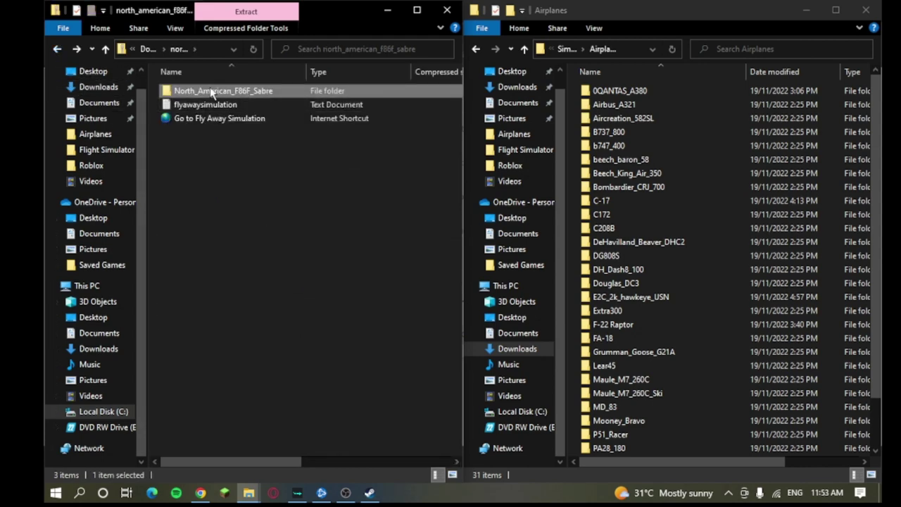
left_click_drag(197, 94, 610, 68)
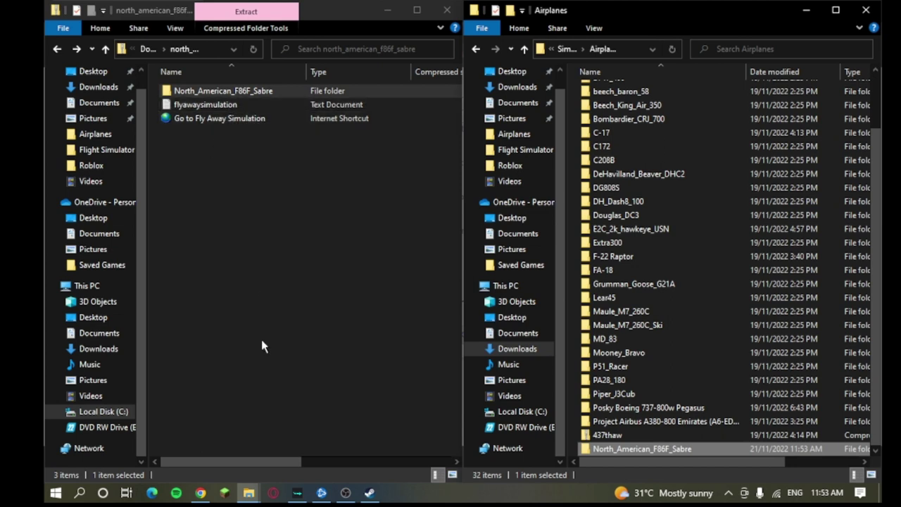
Switch to Steam, launch Microsoft Flight Simulator X: Steam Edition, and open the aircraft selection for a free flight.
left_click(376, 498)
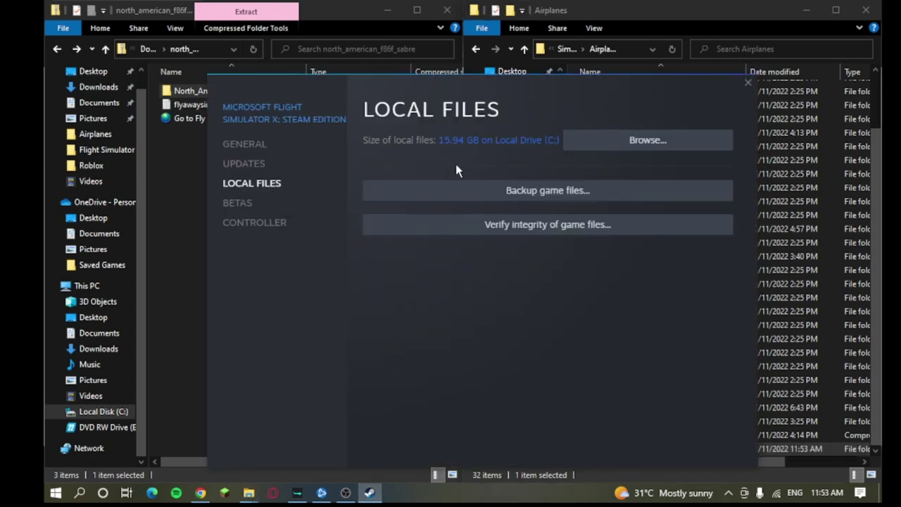
key("alt+Tab")
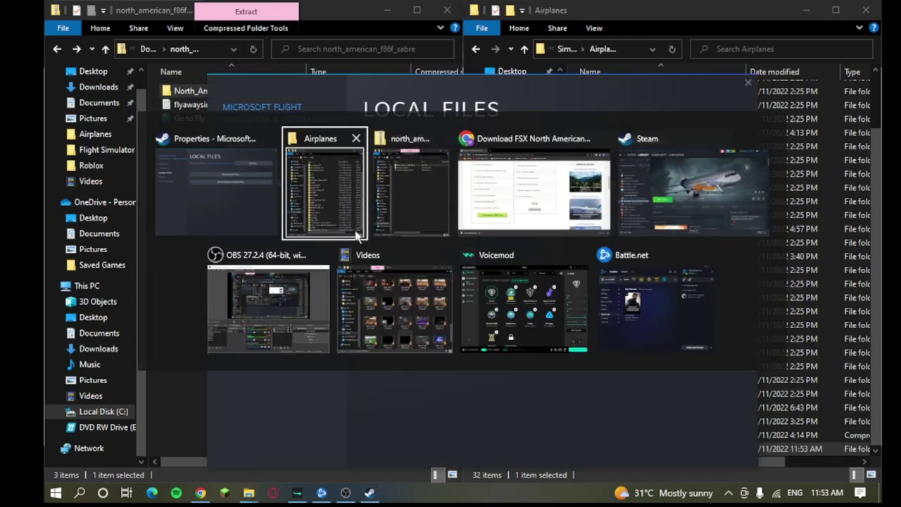
left_click(643, 185)
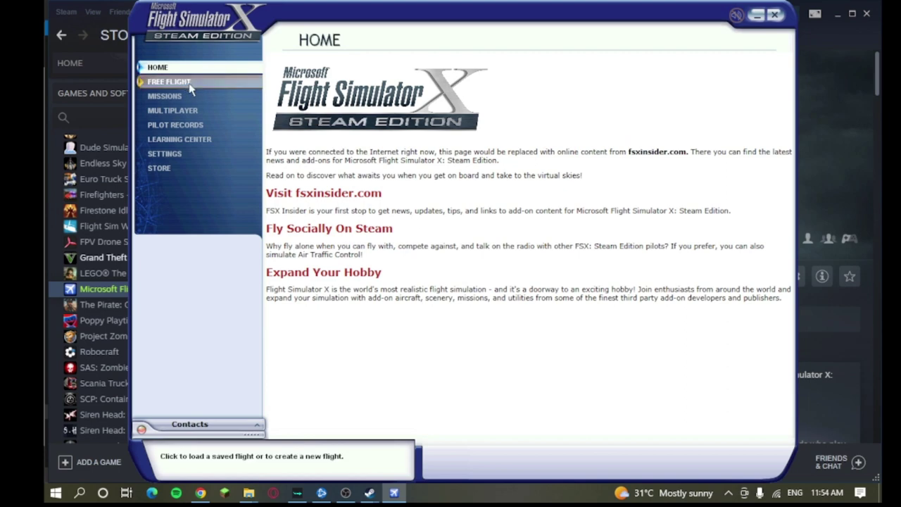
left_click(172, 82)
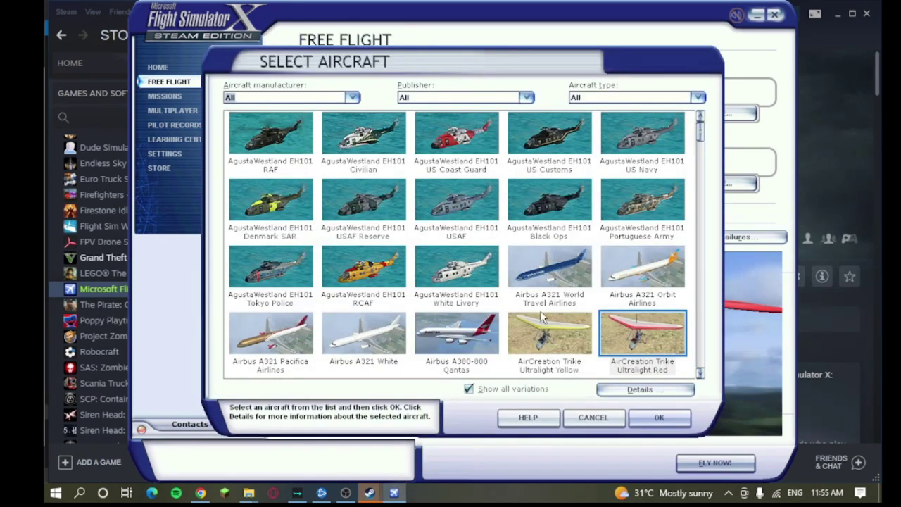
Look through the aircraft list for the North American F86Sabre, highlighting the Airbus A380-800 Qantas and Boeing C-17 USAF add-ons along the way.
left_click(465, 341)
scroll(464, 338, "down", 1)
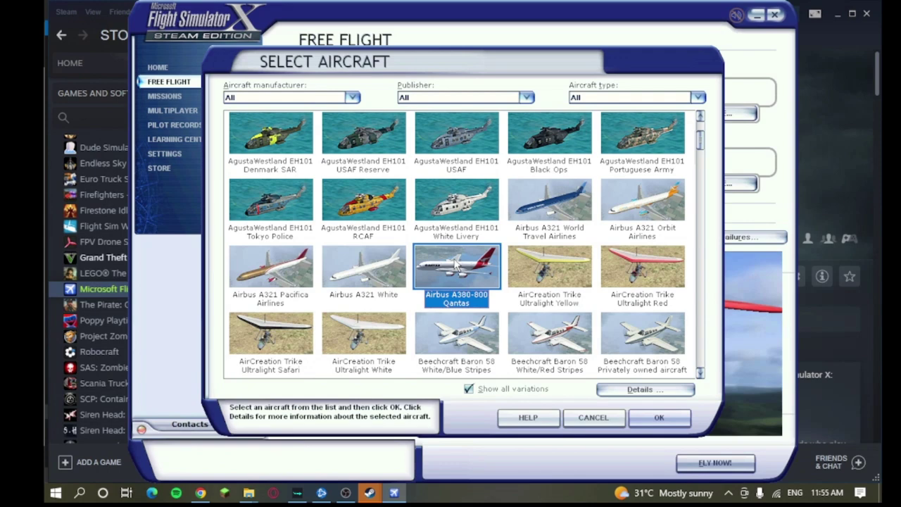
scroll(440, 252, "down", 3)
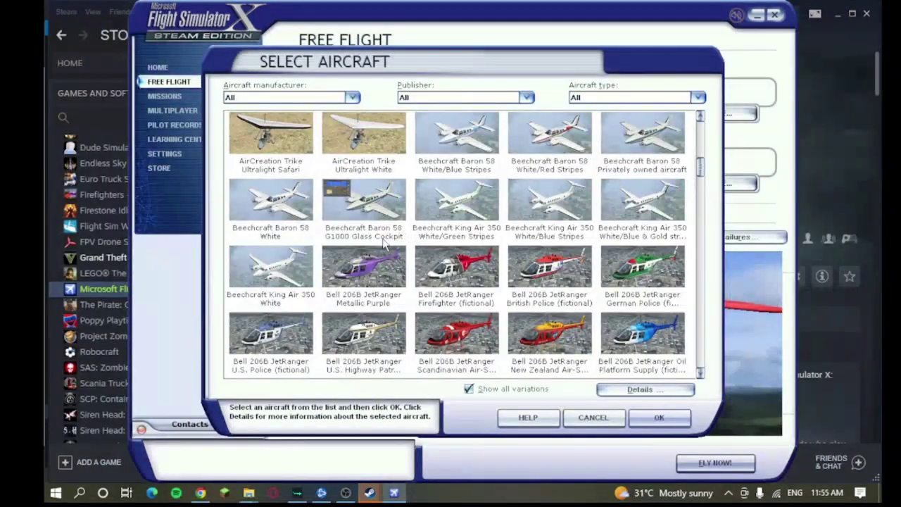
scroll(357, 259, "down", 1)
scroll(358, 259, "down", 3)
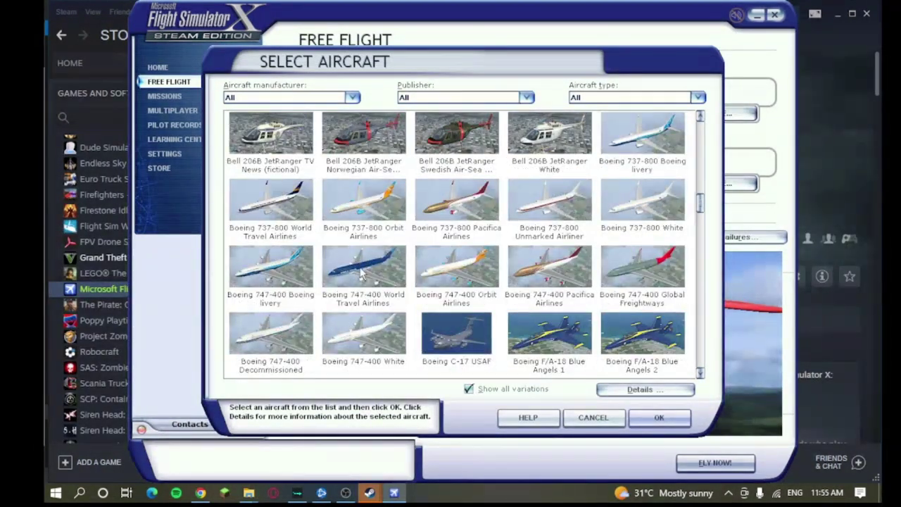
left_click(471, 340)
scroll(473, 324, "down", 3)
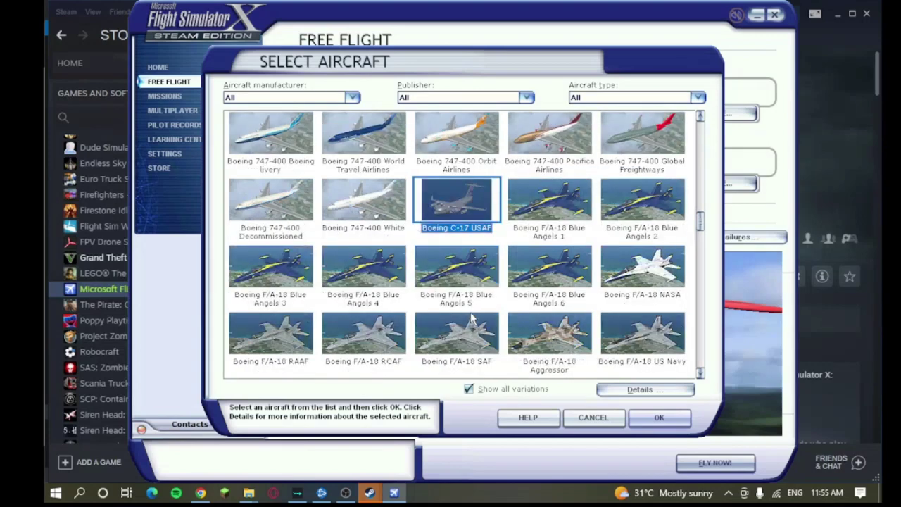
scroll(463, 275, "down", 3)
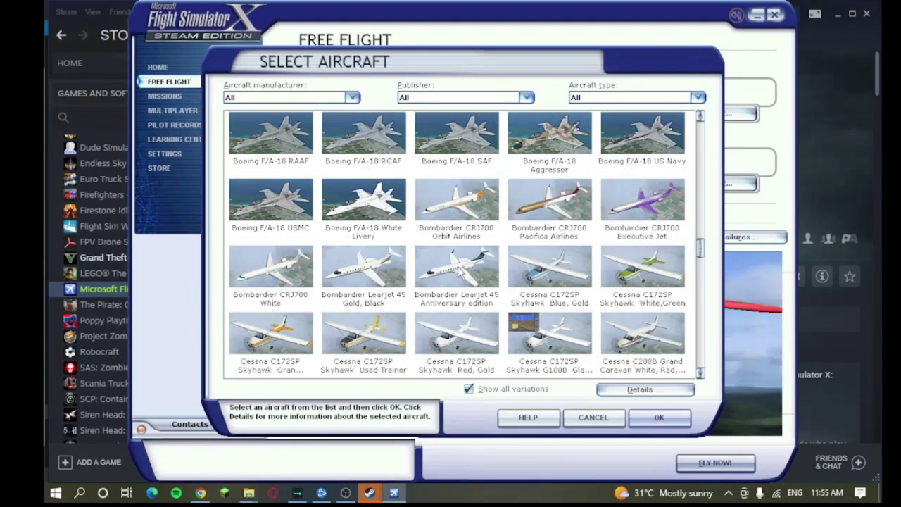
scroll(457, 267, "down", 3)
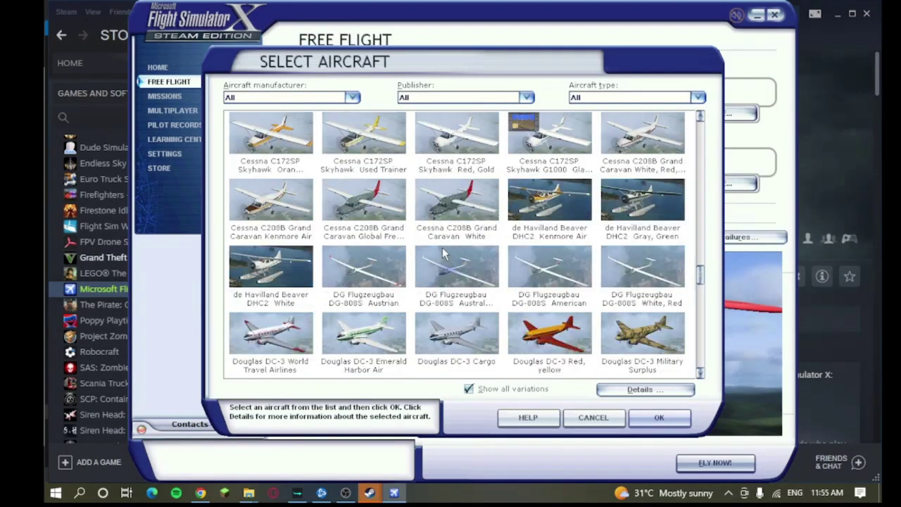
scroll(437, 241, "down", 2)
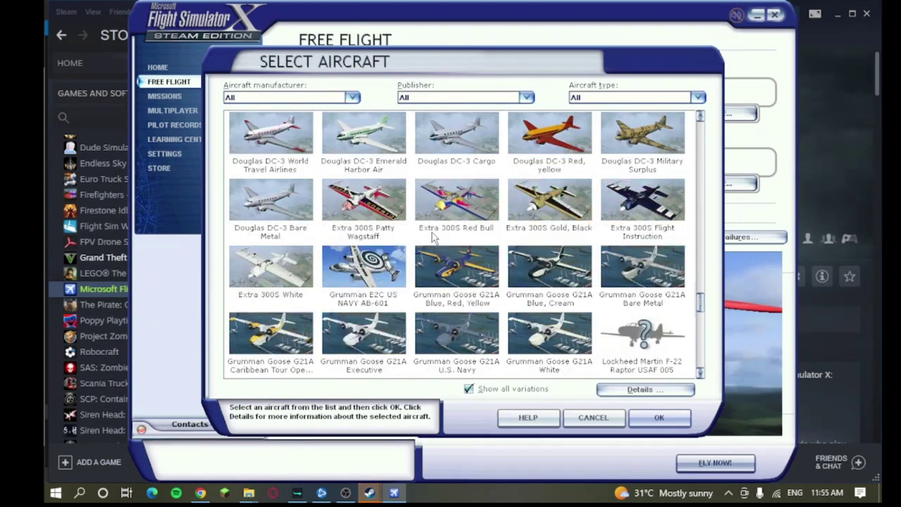
scroll(433, 236, "down", 1)
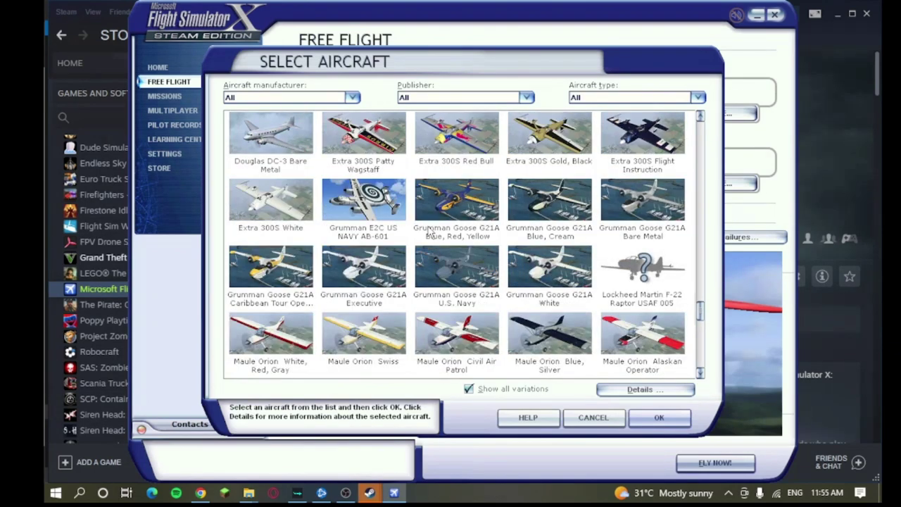
scroll(431, 234, "down", 2)
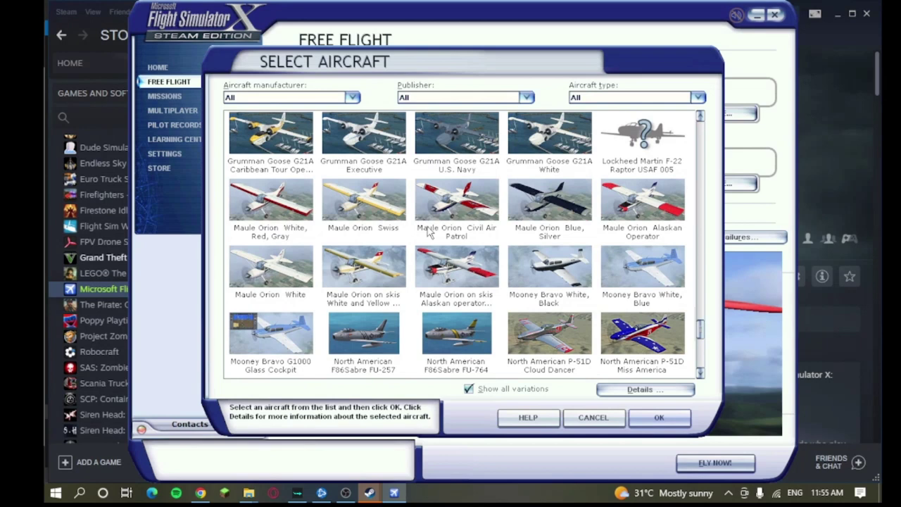
Highlight the North American F86Sabre FU-257 and select the FU-764 variation.
left_click(437, 331)
key("Left")
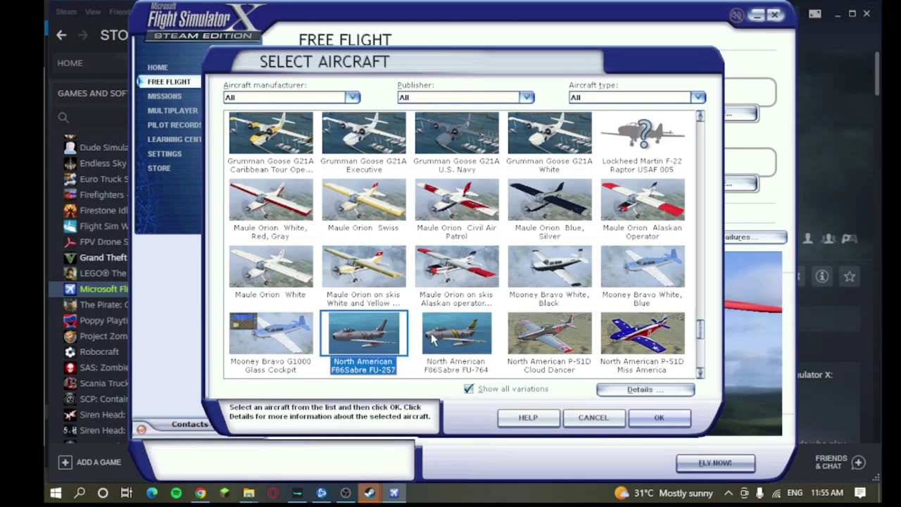
left_click(454, 336)
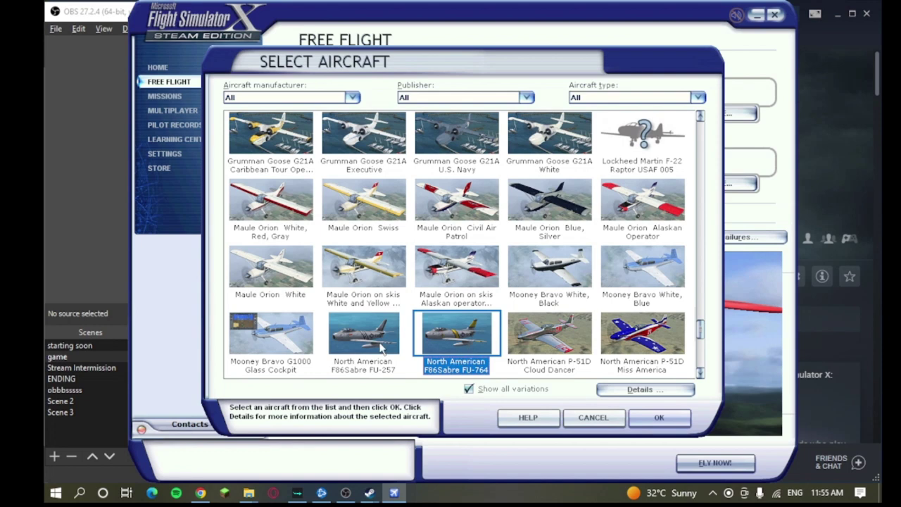
key("Escape")
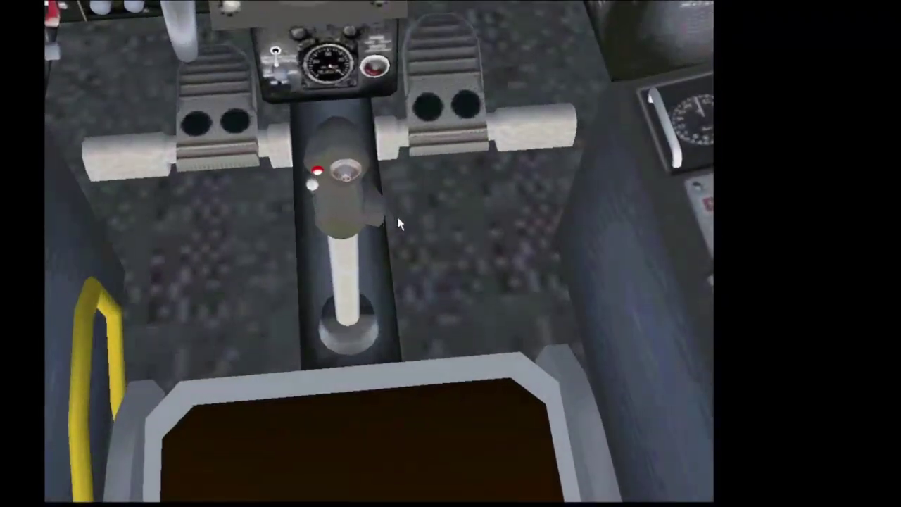
Switch the flight to the outside Locked Spot view to look at the Sabre's exterior.
right_click(403, 208)
mouse_move(493, 225)
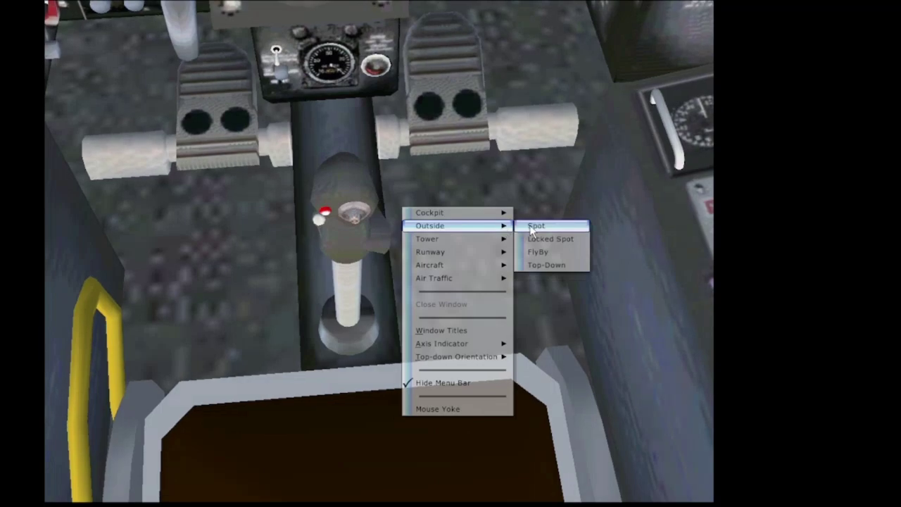
left_click(547, 239)
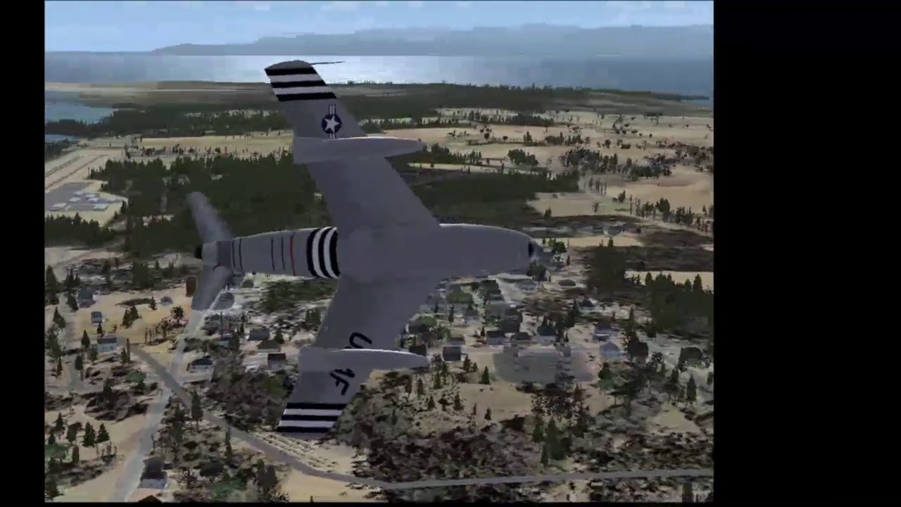
key("period")
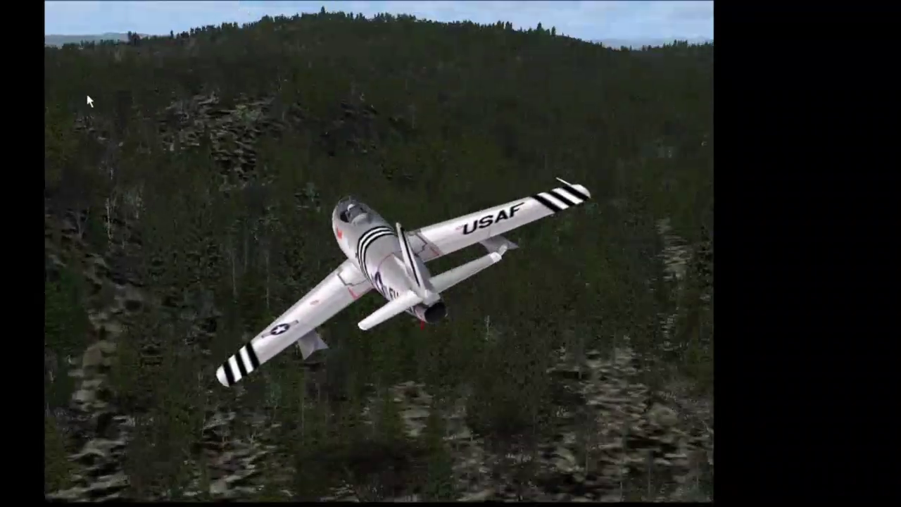
Switch the flight from the outside view to the standard Cockpit view.
right_click(202, 110)
mouse_move(267, 112)
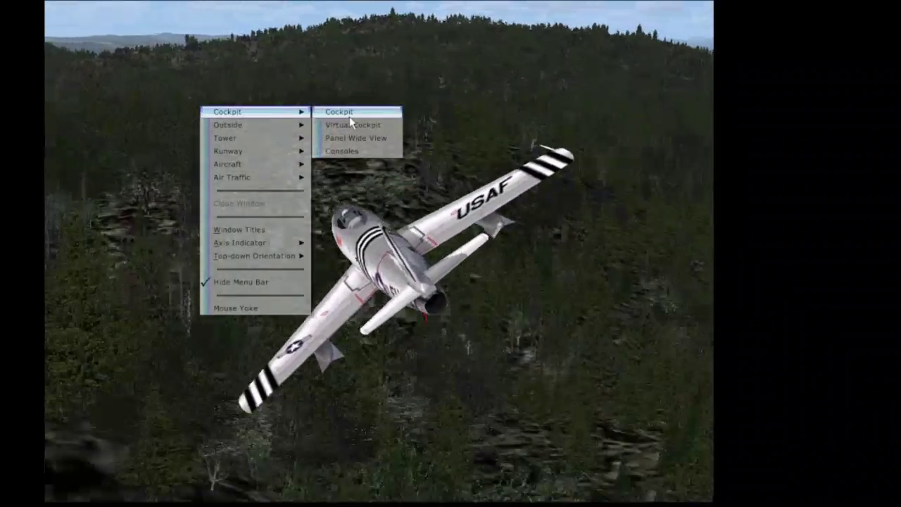
left_click(349, 115)
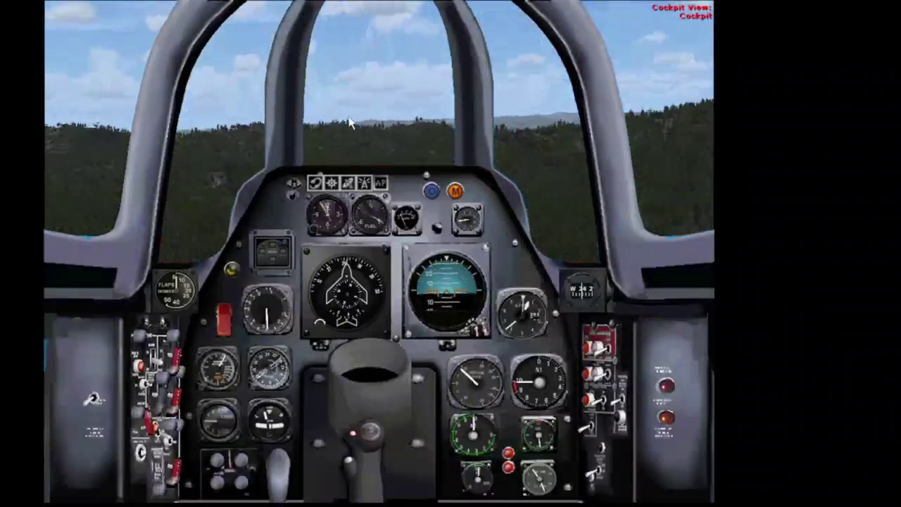